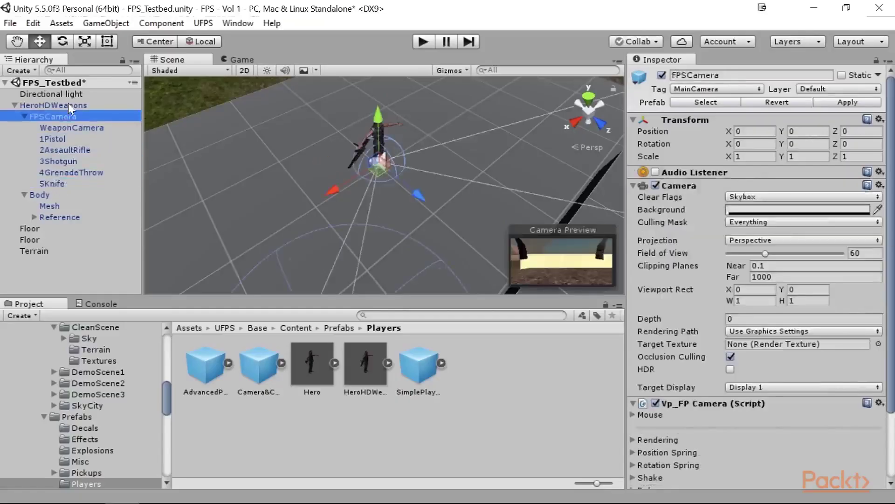
# - Select the HeroHDWeapons player and aim the rifle down its iron sights
pyautogui.click(67, 106)
pyautogui.scroll(-15, 744, 240)
pyautogui.scroll(-3, 769, 154)
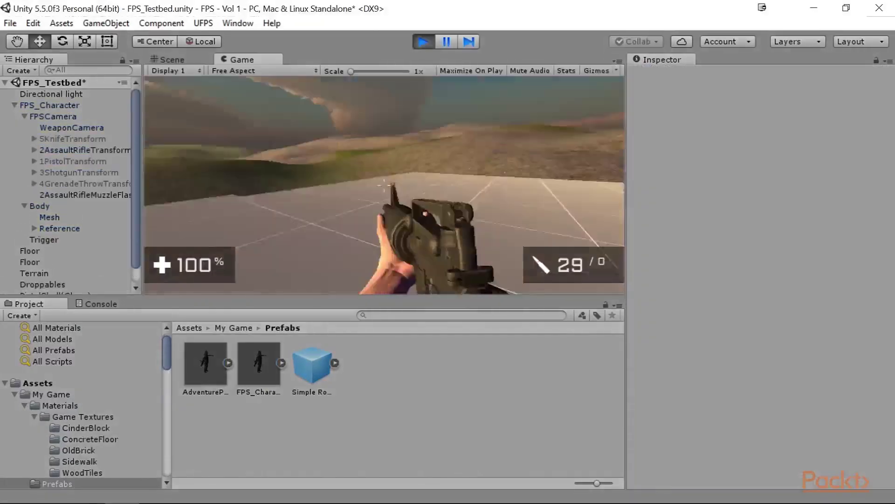
pyautogui.rightClick(384, 186)
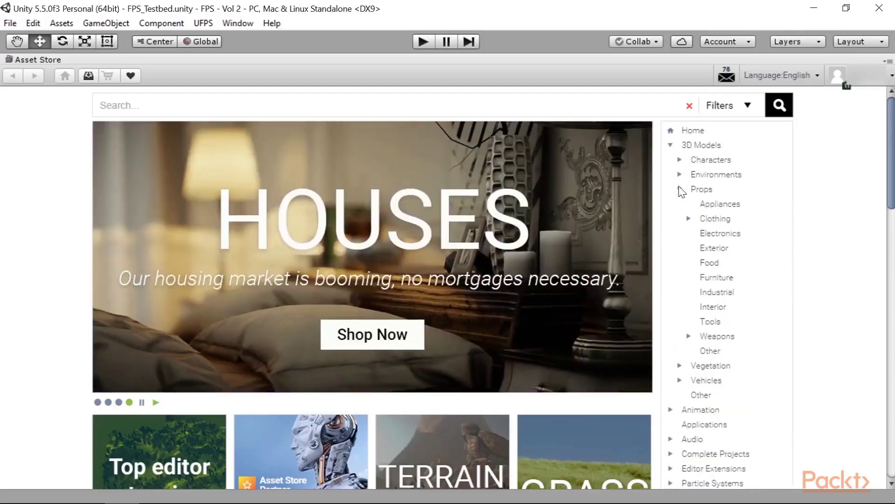
# - Browse the Asset Store's 3D Models > Weapons > Guns listings
pyautogui.click(689, 336)
pyautogui.click(727, 350)
pyautogui.scroll(-15, 443, 350)
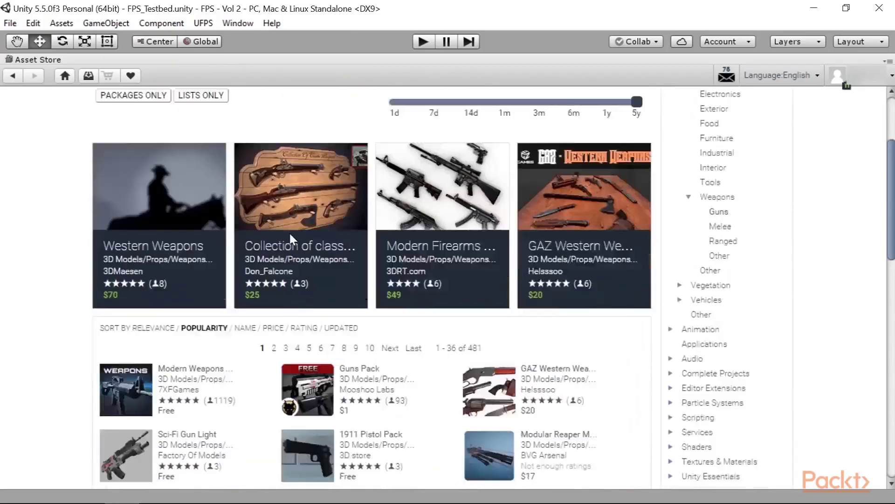
pyautogui.scroll(4, 443, 350)
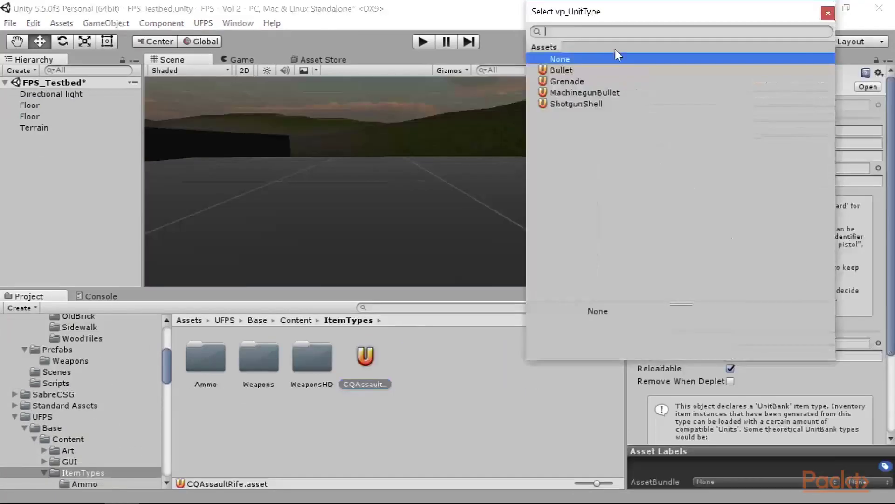
# - Give the CQAssaultRife item MachinegunBullet as its ammo unit and a capacity of 10
pyautogui.doubleClick(616, 93)
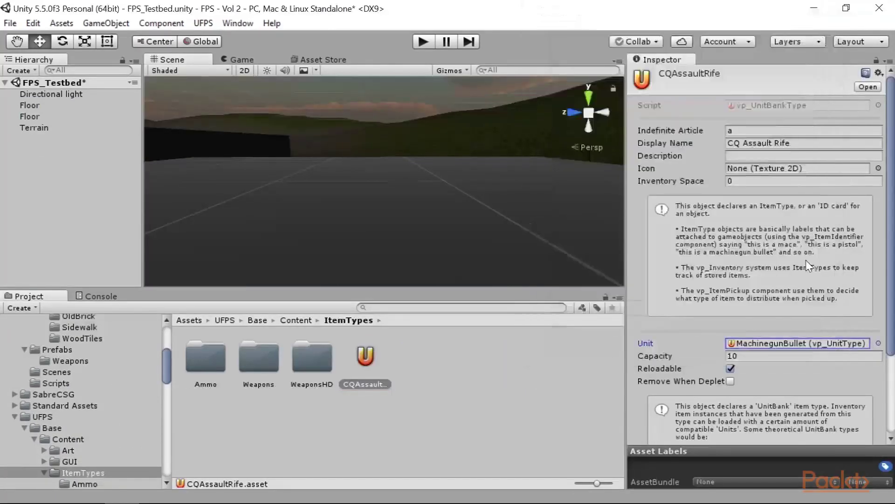
pyautogui.click(682, 358)
pyautogui.write('10')
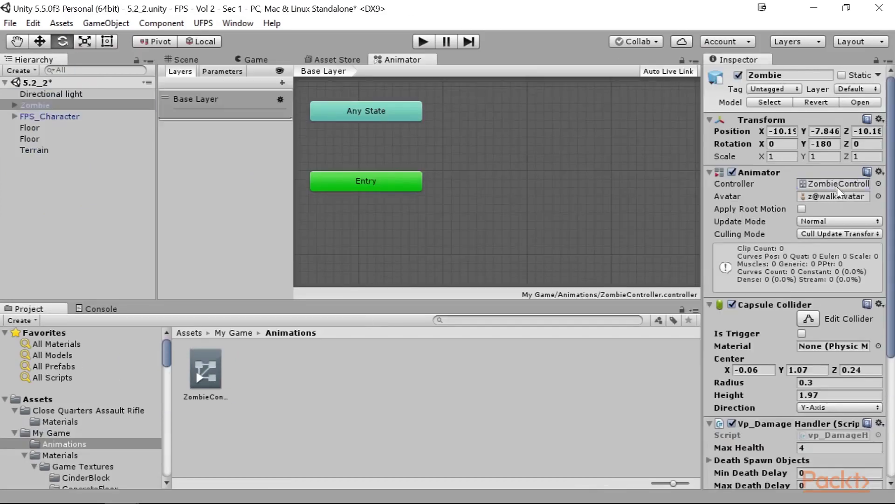
# - Dismiss the Animator graph context menu, then play the scene and shoot the zombie
pyautogui.rightClick(495, 227)
pyautogui.click(525, 189)
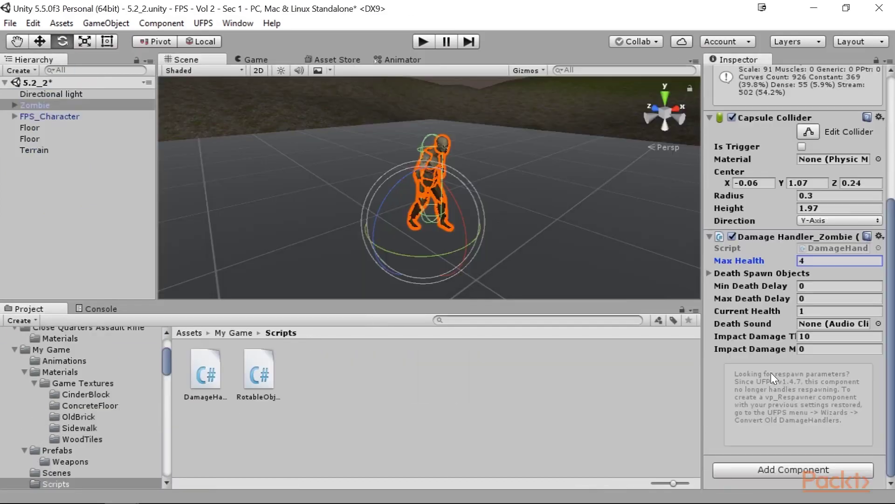
pyautogui.click(423, 42)
pyautogui.click(482, 160)
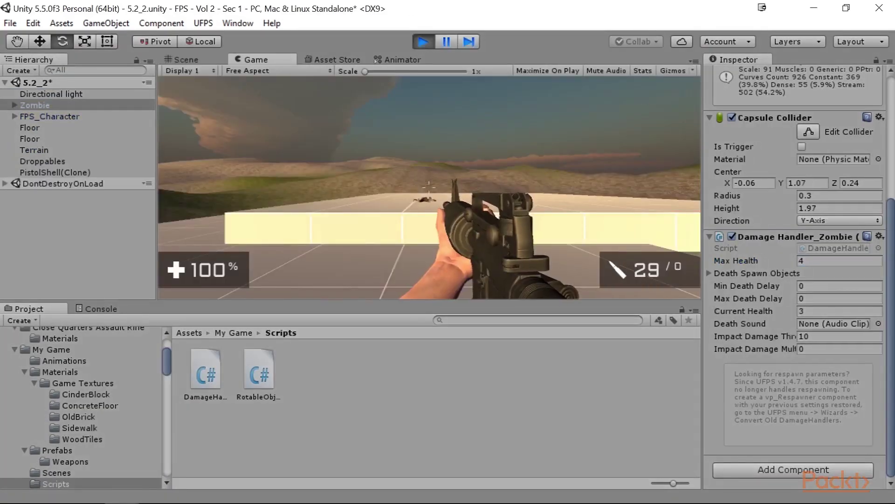
# - Add the comment 'Start our first coroutine' in Start(), then replay and shoot the approaching zombie
pyautogui.click(429, 188)
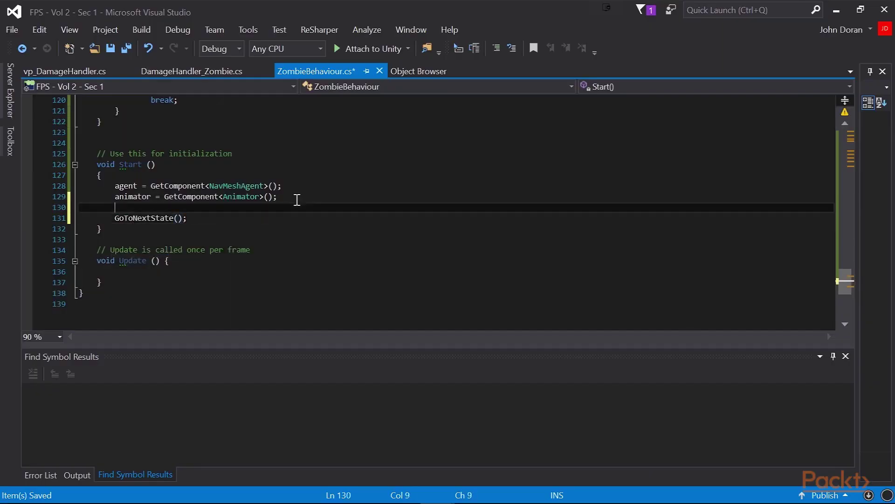
pyautogui.write('Start our first coroutine')
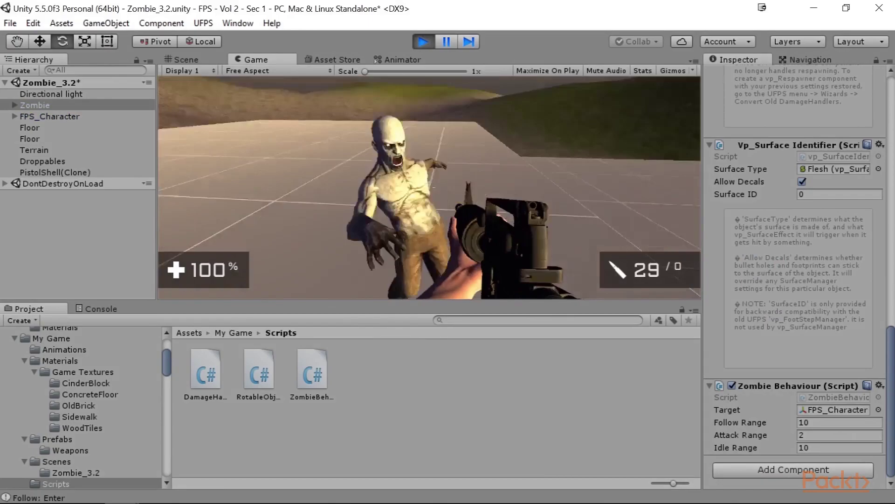
pyautogui.click(429, 187)
pyautogui.click(429, 188)
pyautogui.click(429, 188)
pyautogui.click(429, 188)
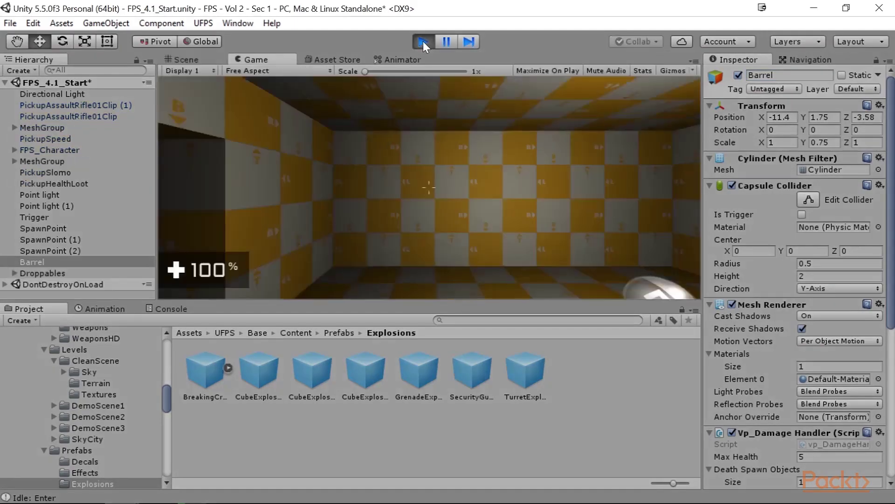
# - Play the scene and shoot the barrel to test its damage handling
pyautogui.click(429, 187)
pyautogui.click(428, 187)
pyautogui.click(423, 41)
pyautogui.click(424, 42)
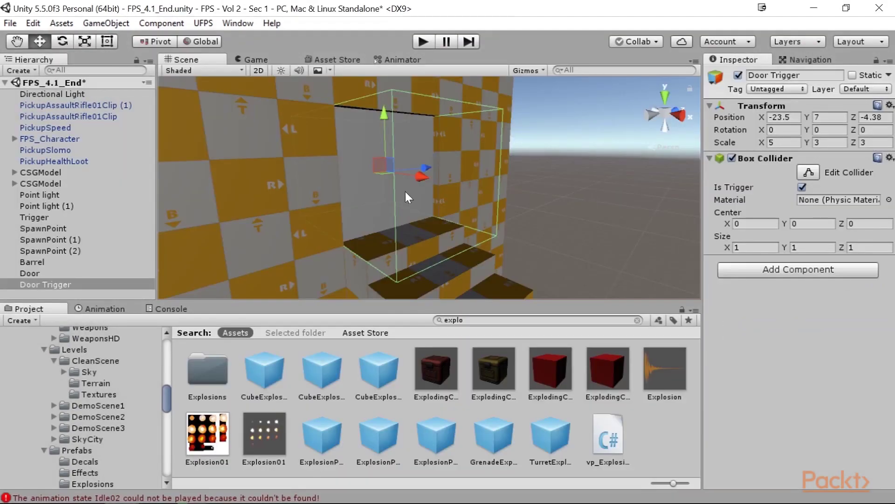
# - Check the Door Trigger's Tag and Layer lists, keep it on Default, and rename the platform to 01
pyautogui.click(777, 89)
pyautogui.click(867, 89)
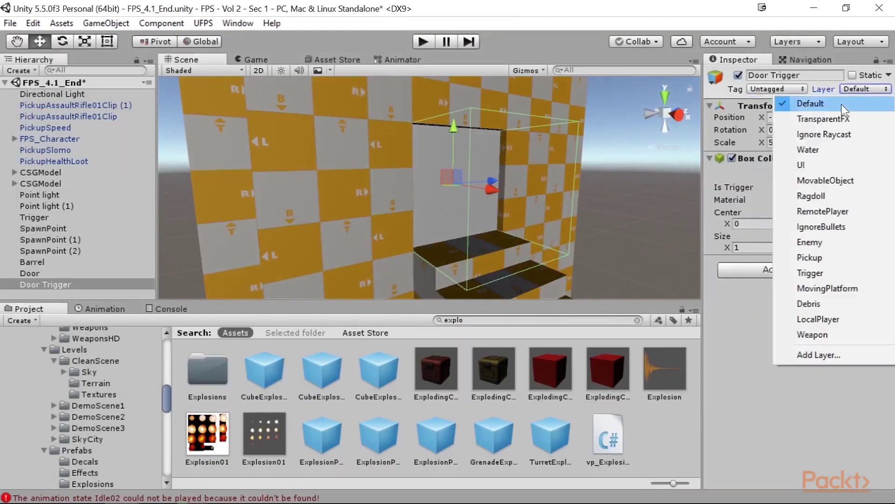
pyautogui.click(534, 140)
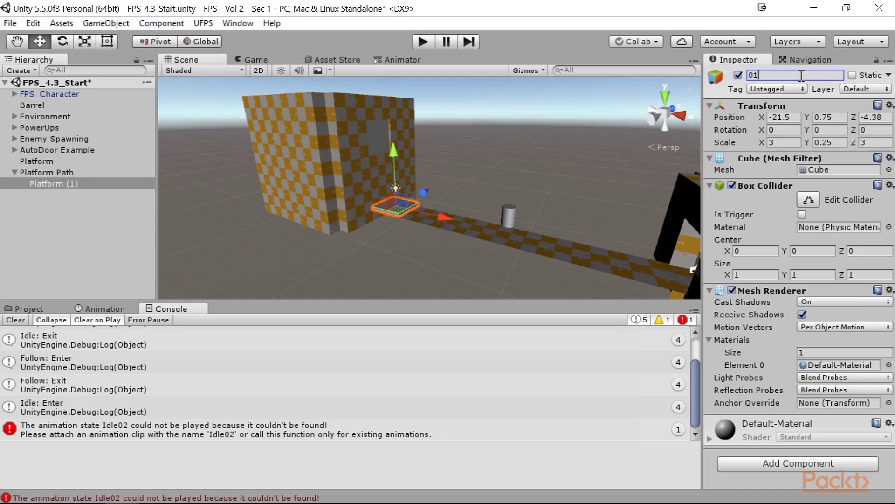
pyautogui.press('Return')
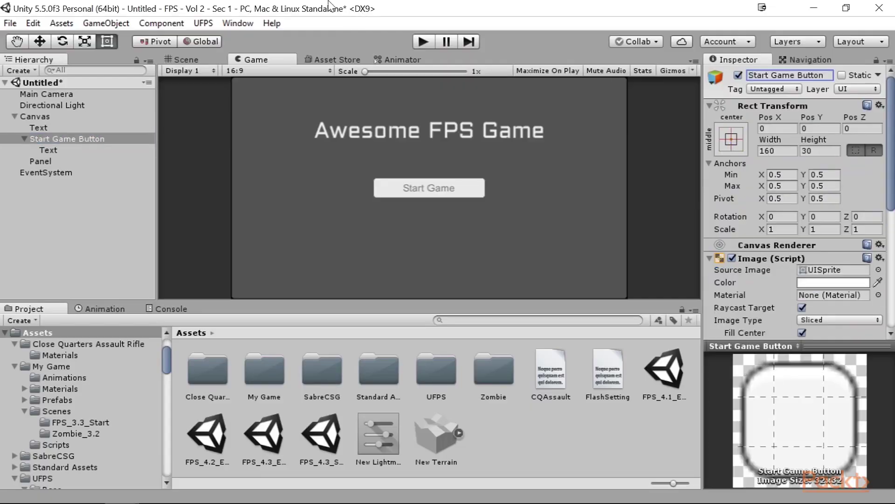
# - Nest Start Game Button under Panel, duplicate it, and select the copy's Text child
pyautogui.moveTo(68, 139); pyautogui.dragTo(62, 160)
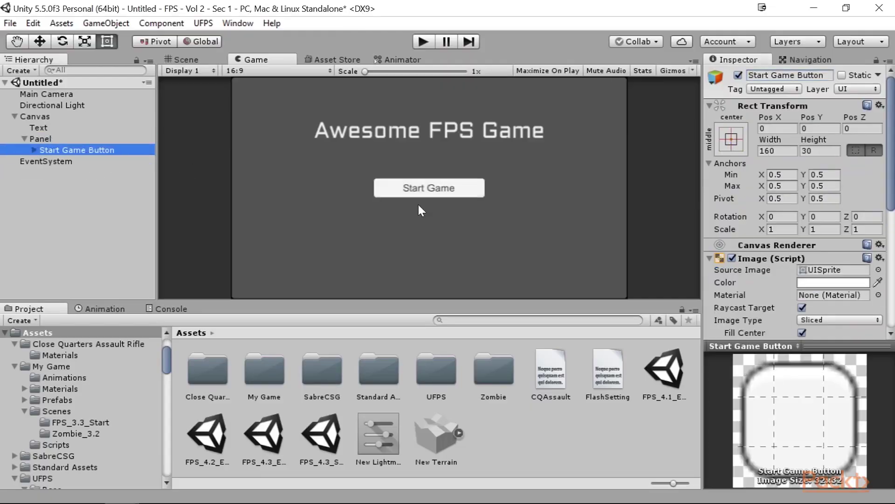
pyautogui.hotkey('ctrl', 'd')
pyautogui.click(34, 161)
pyautogui.click(47, 172)
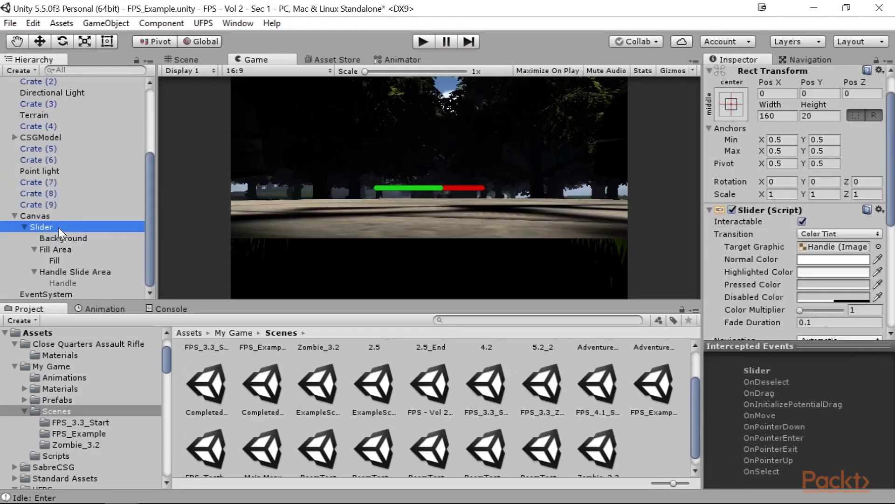
pyautogui.scroll(2, 739, 110)
pyautogui.click(735, 139)
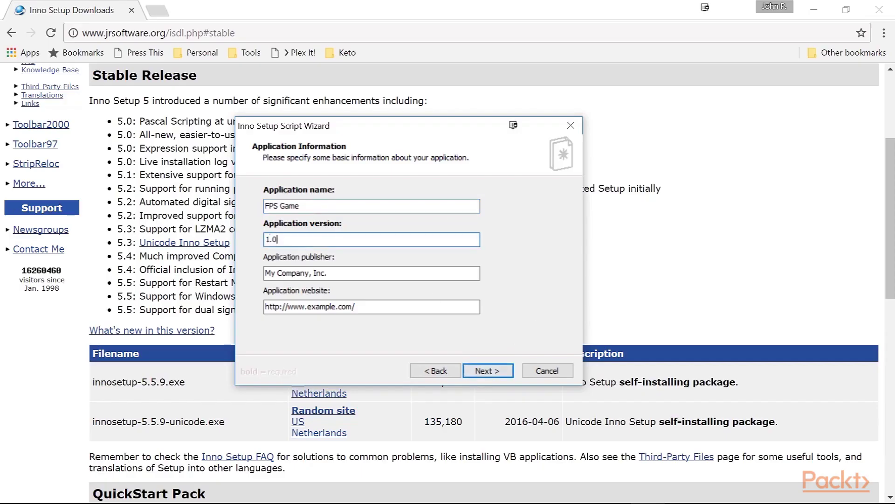
# - Enter the publisher's name and website URL, then advance to the Application Folder page
pyautogui.press('Tab')
pyautogui.write('John P. Doran')
pyautogui.press('Tab')
pyautogui.write('http')
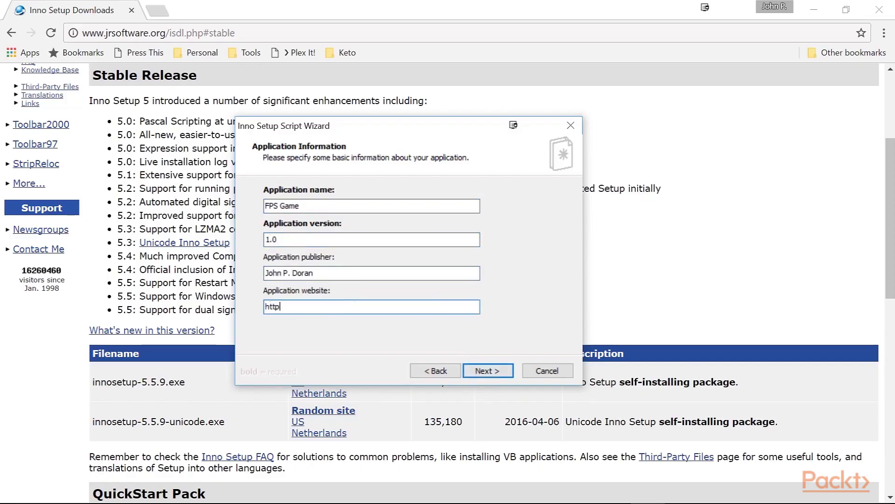
pyautogui.write('://www.johnpdoran.com')
pyautogui.click(483, 370)
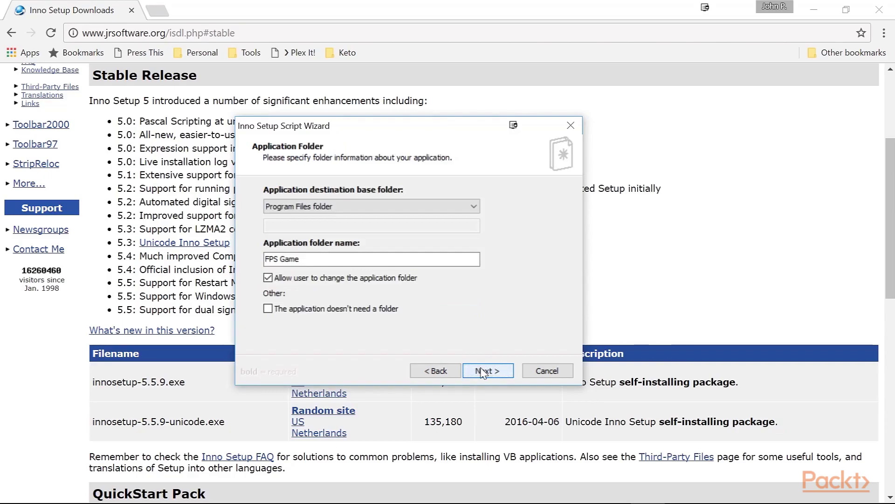